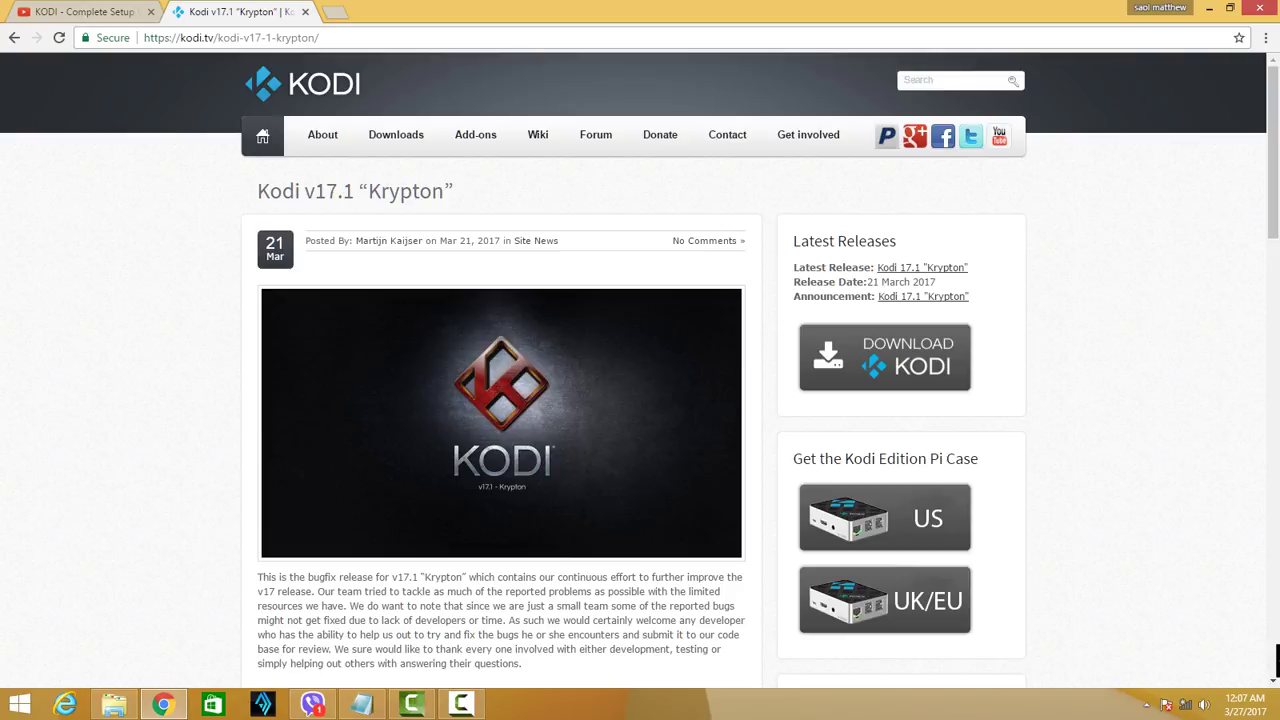
# Step: Browse the kodi.tv page and go to its Downloads section
pyautogui.scroll(-2, 640, 370)
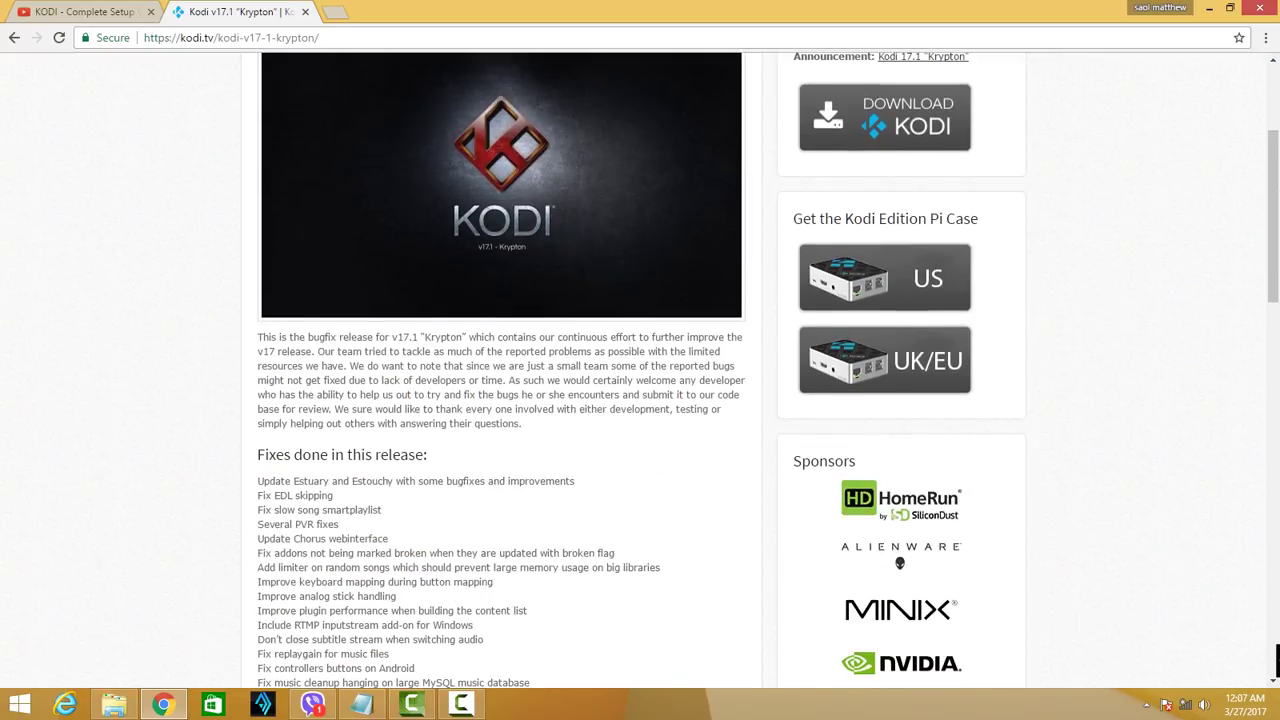
pyautogui.scroll(-3, 640, 370)
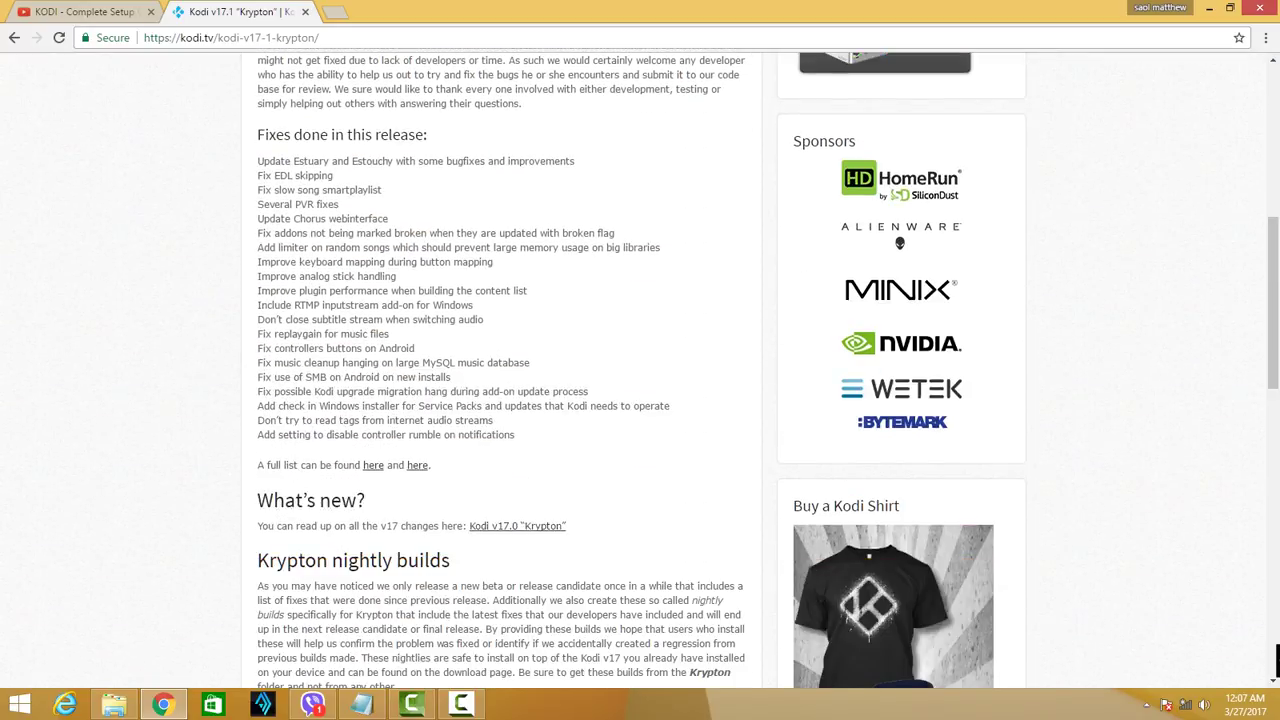
pyautogui.scroll(4, 500, 370)
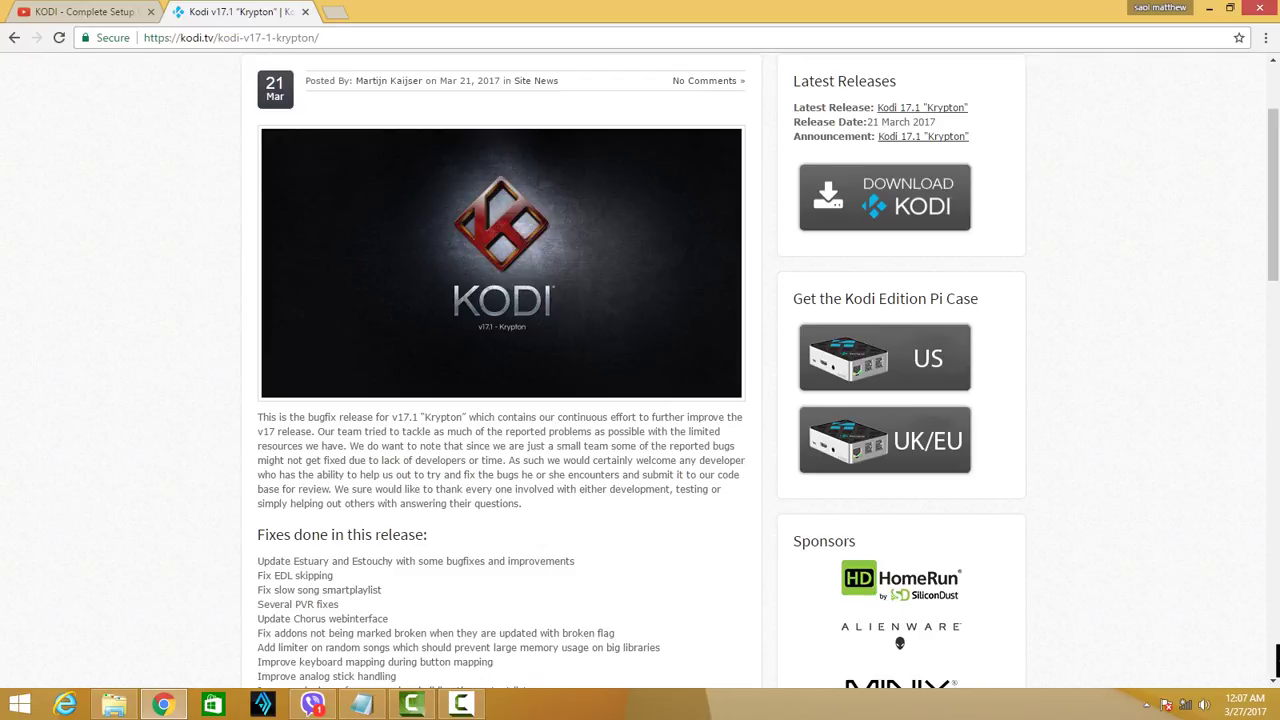
pyautogui.scroll(2, 1277, 660)
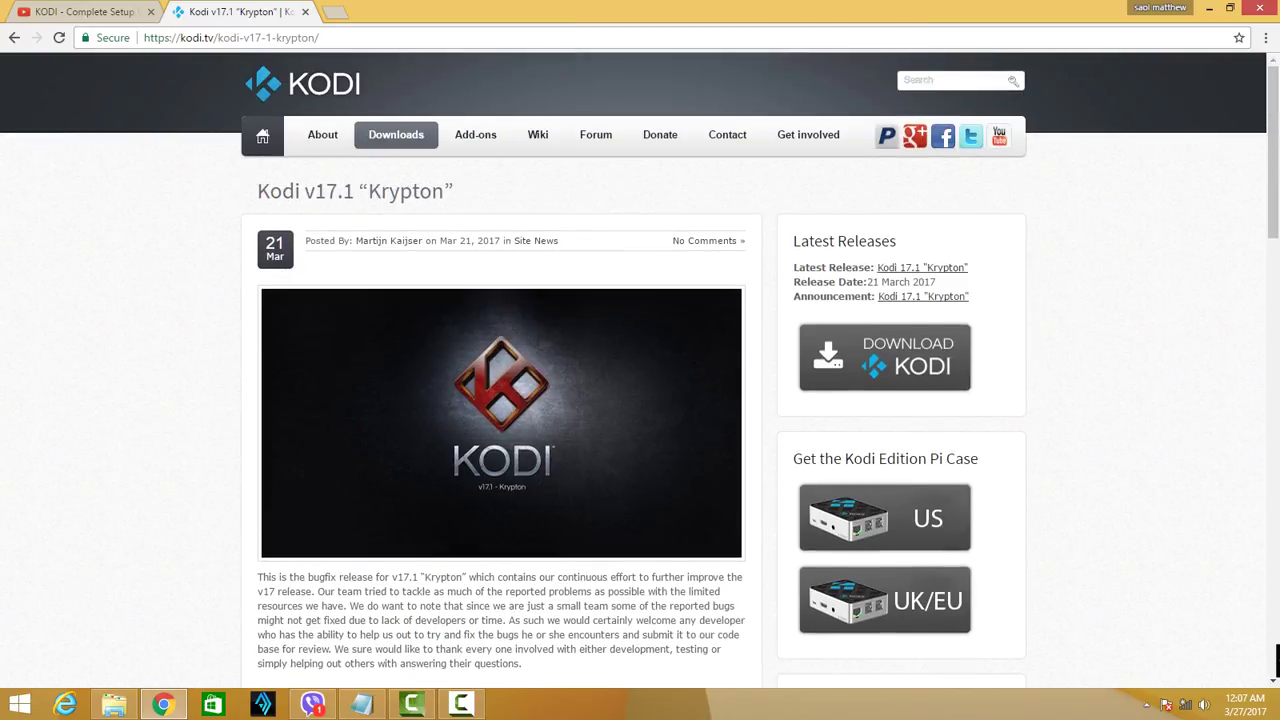
pyautogui.scroll(-3, 1277, 660)
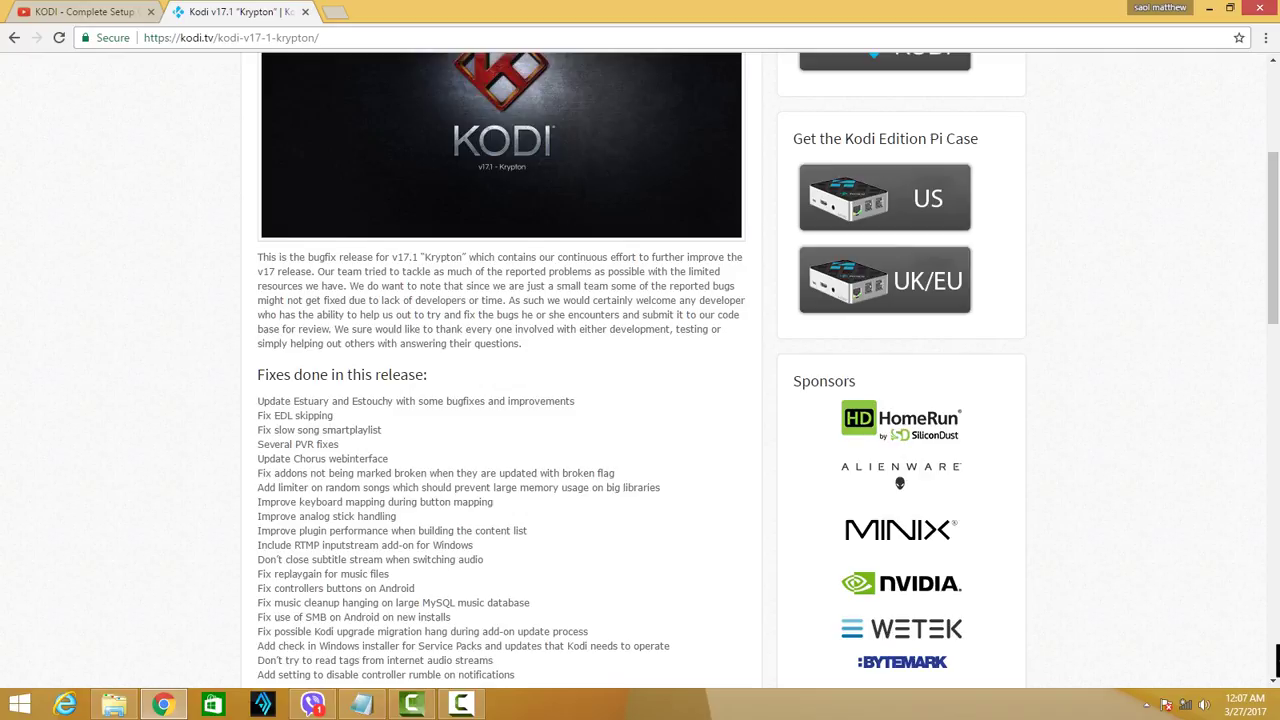
pyautogui.scroll(2, 1277, 660)
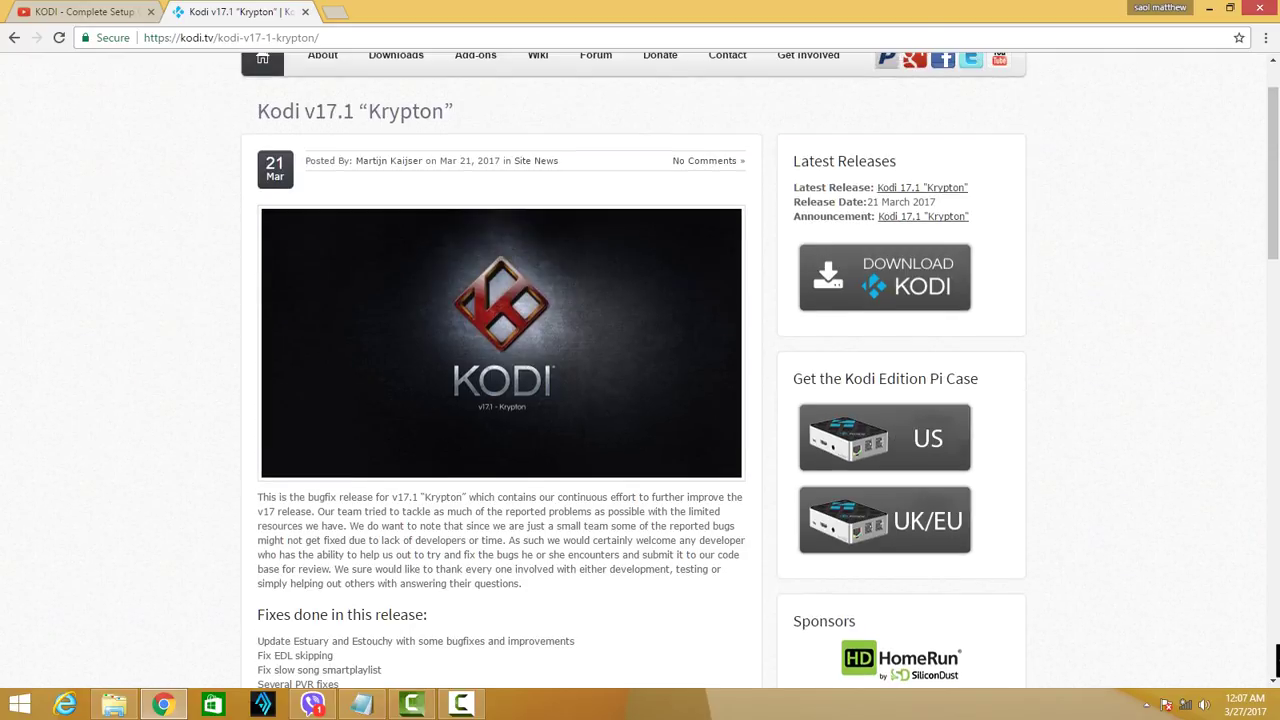
pyautogui.scroll(-2, 1277, 660)
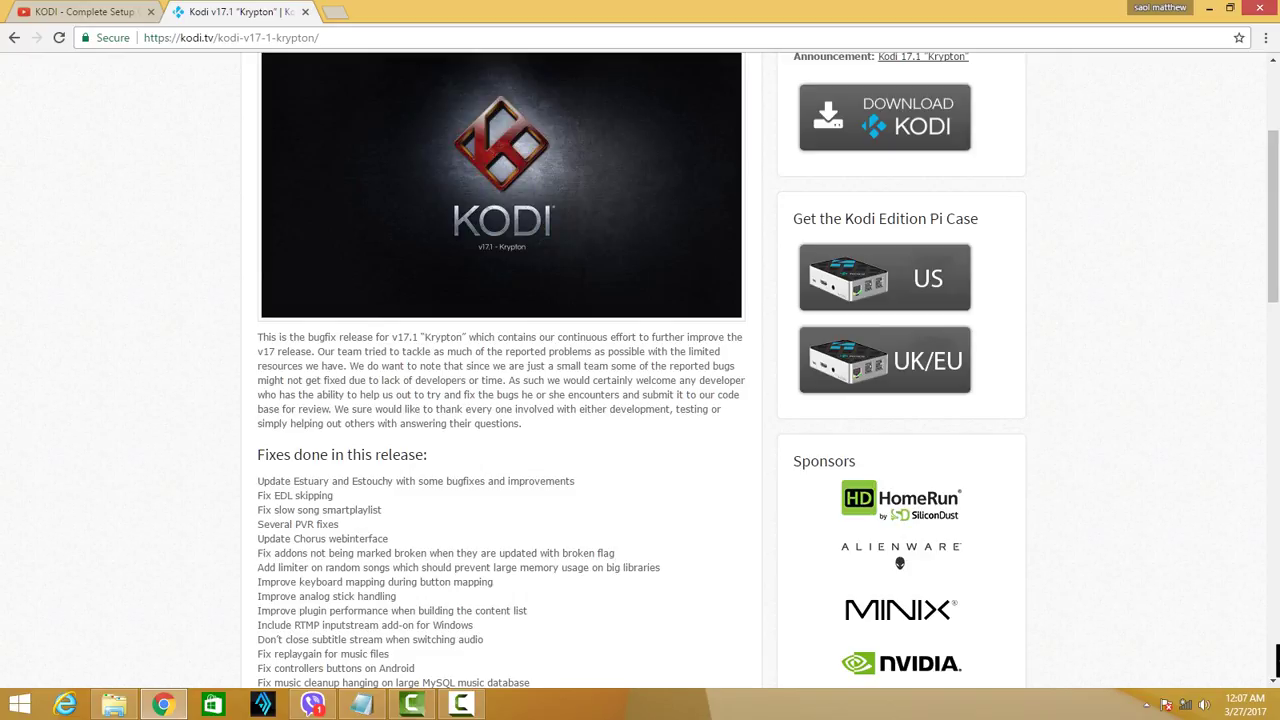
pyautogui.scroll(-2, 1277, 660)
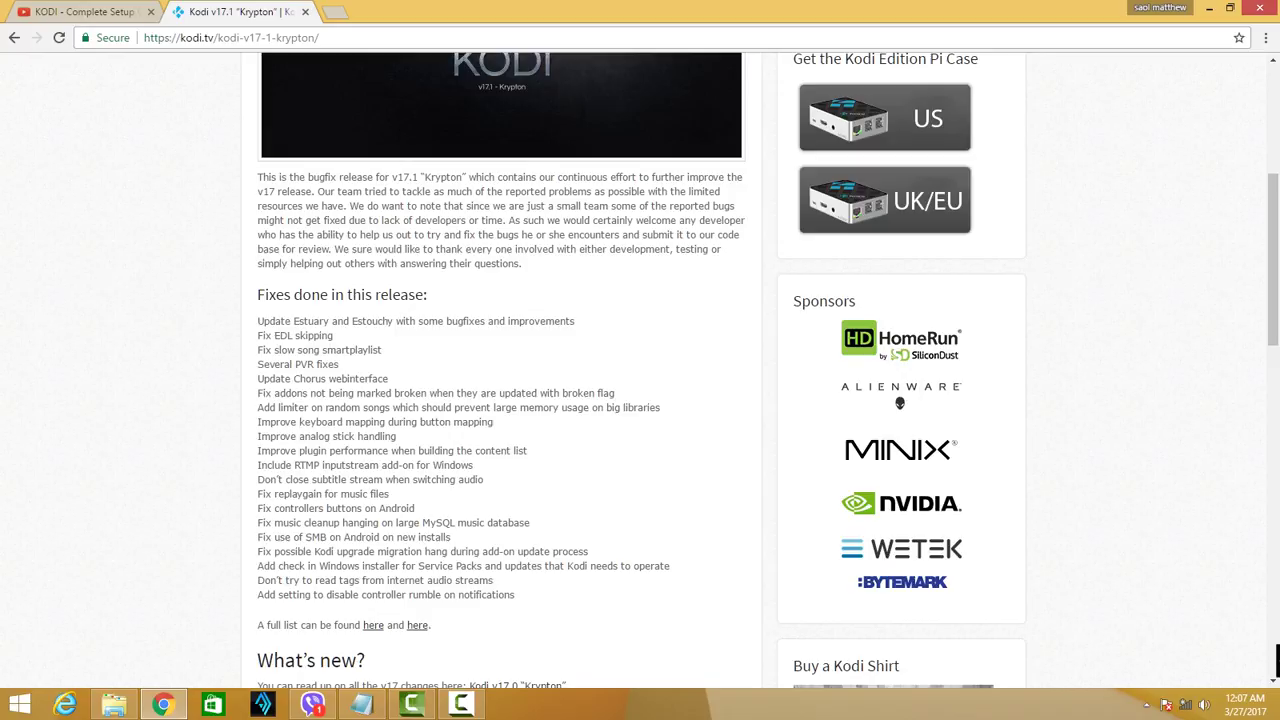
pyautogui.moveTo(300, 465); pyautogui.dragTo(454, 551)
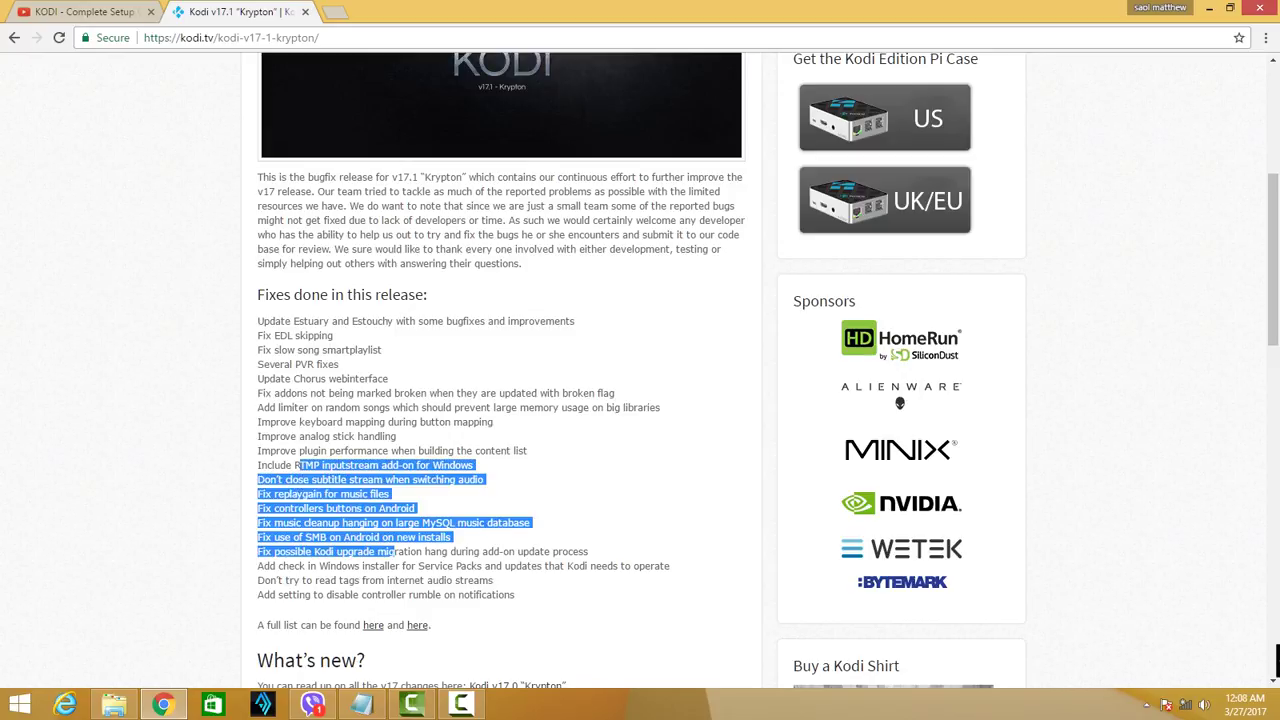
pyautogui.scroll(-3, 500, 400)
pyautogui.scroll(5, 500, 400)
pyautogui.scroll(1, 640, 370)
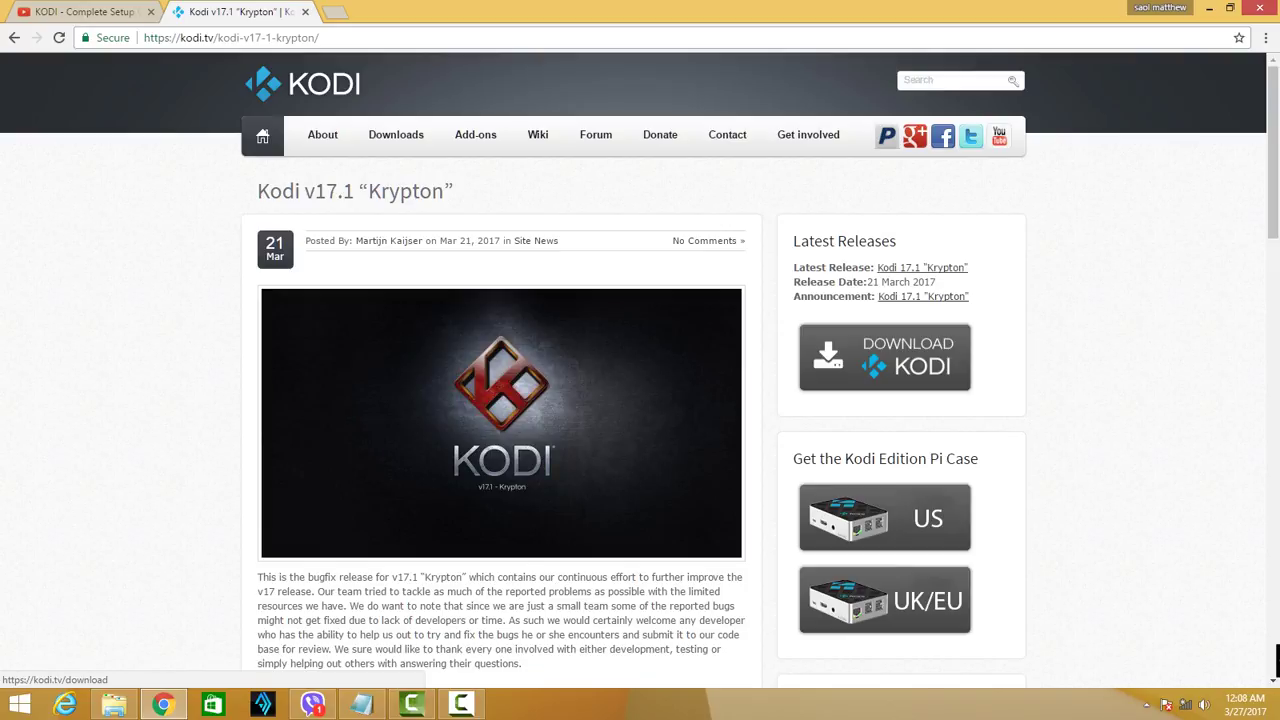
pyautogui.click(884, 357)
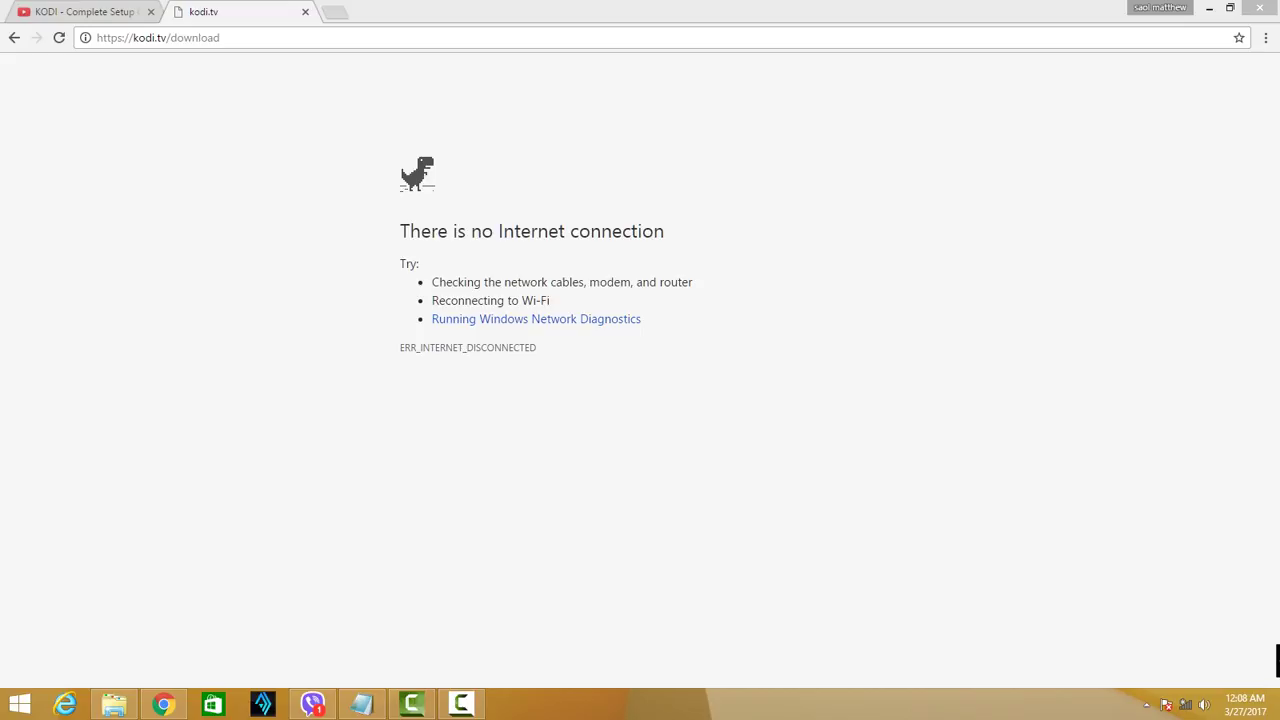
# Step: Connect to the techonsite Wi-Fi network with Connect automatically enabled
pyautogui.click(1185, 704)
pyautogui.click(1100, 168)
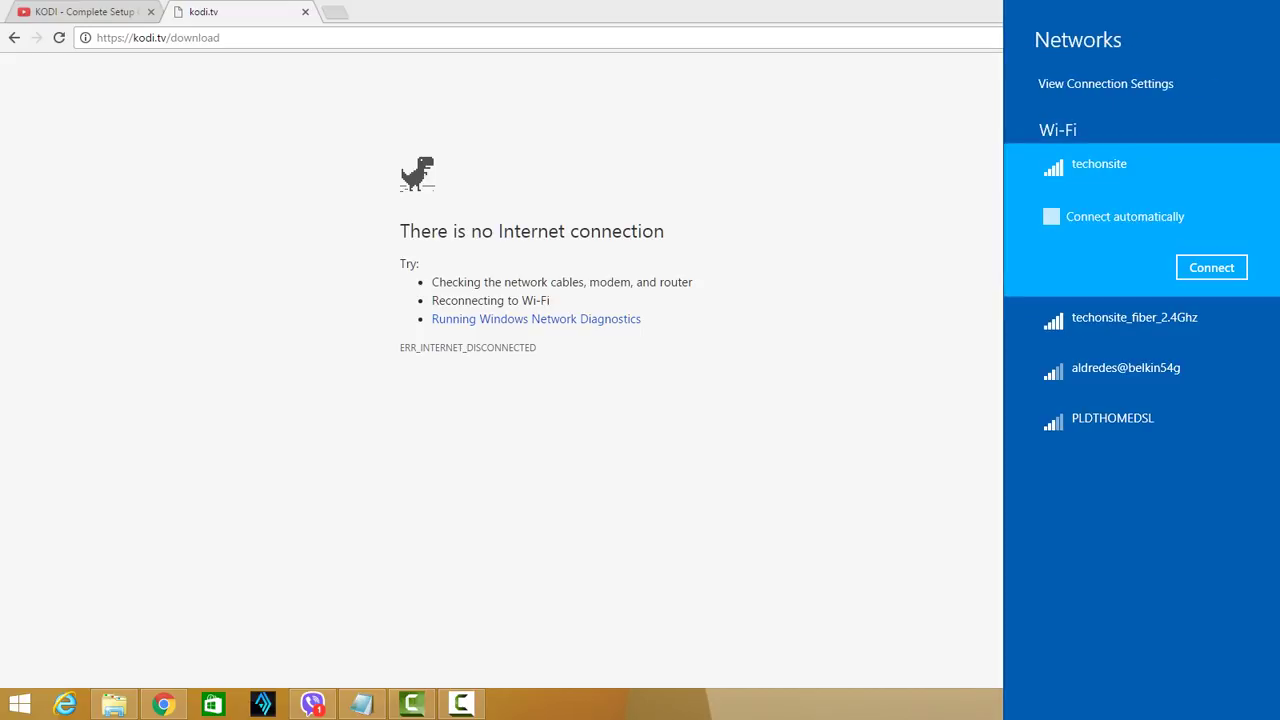
pyautogui.click(1051, 216)
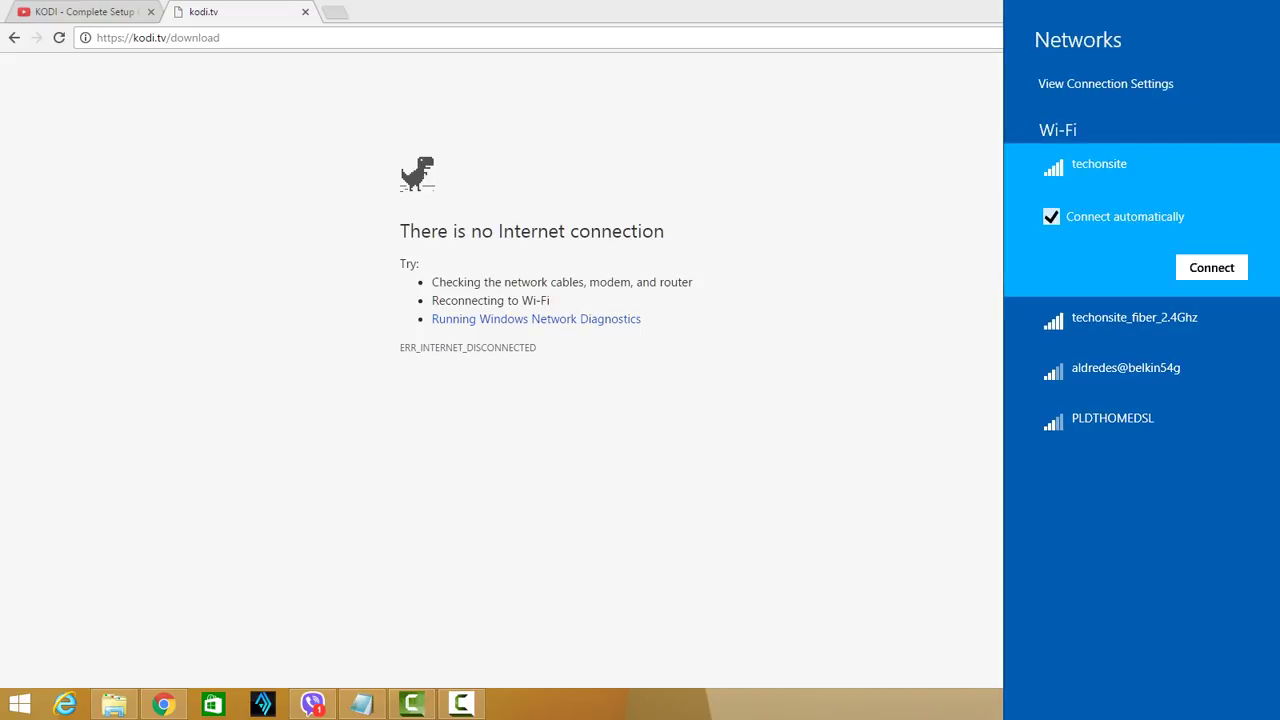
pyautogui.click(1211, 267)
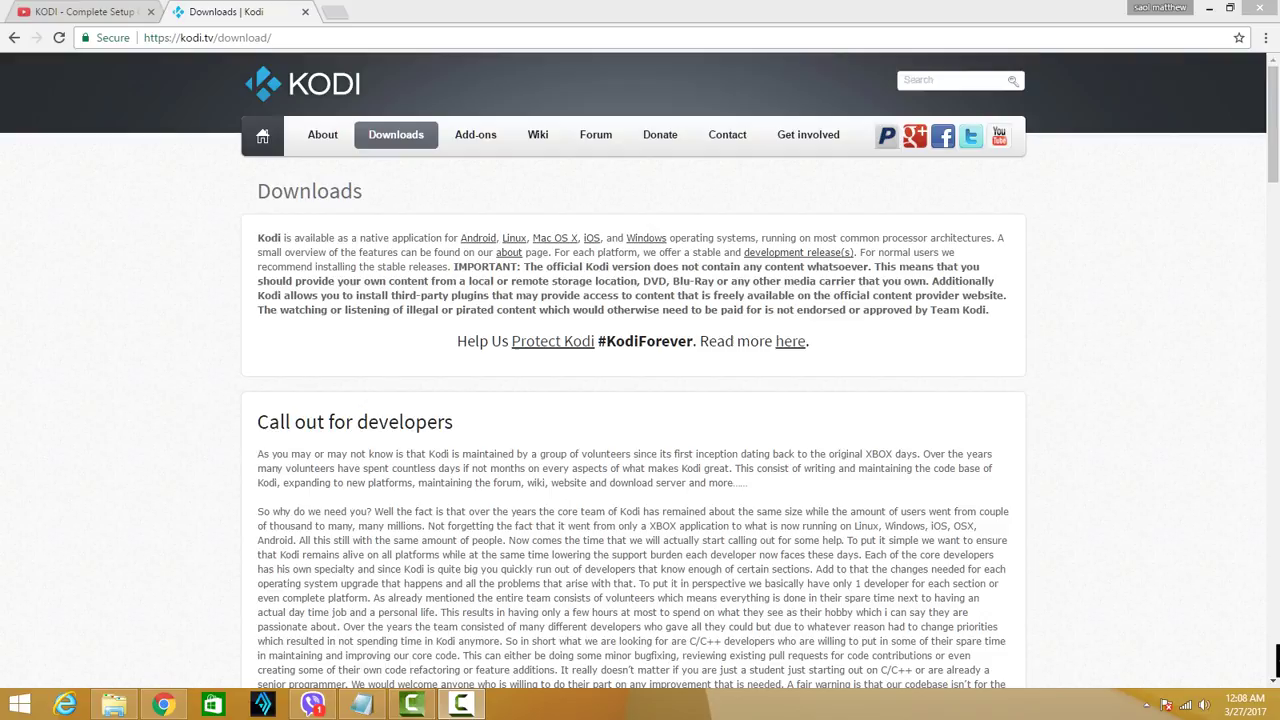
# Step: Scroll the Downloads page to the Current release Kodi v17.1 Krypton Windows installer
pyautogui.scroll(-7, 1277, 660)
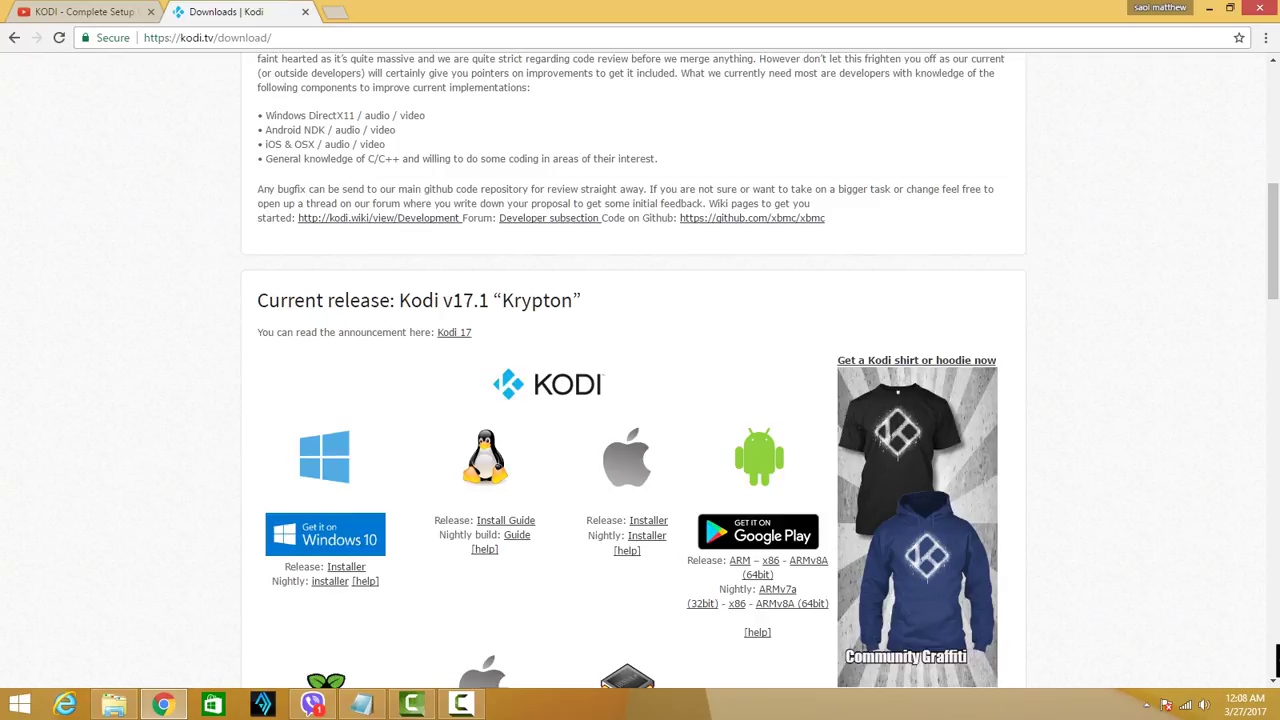
pyautogui.scroll(-2, 1277, 660)
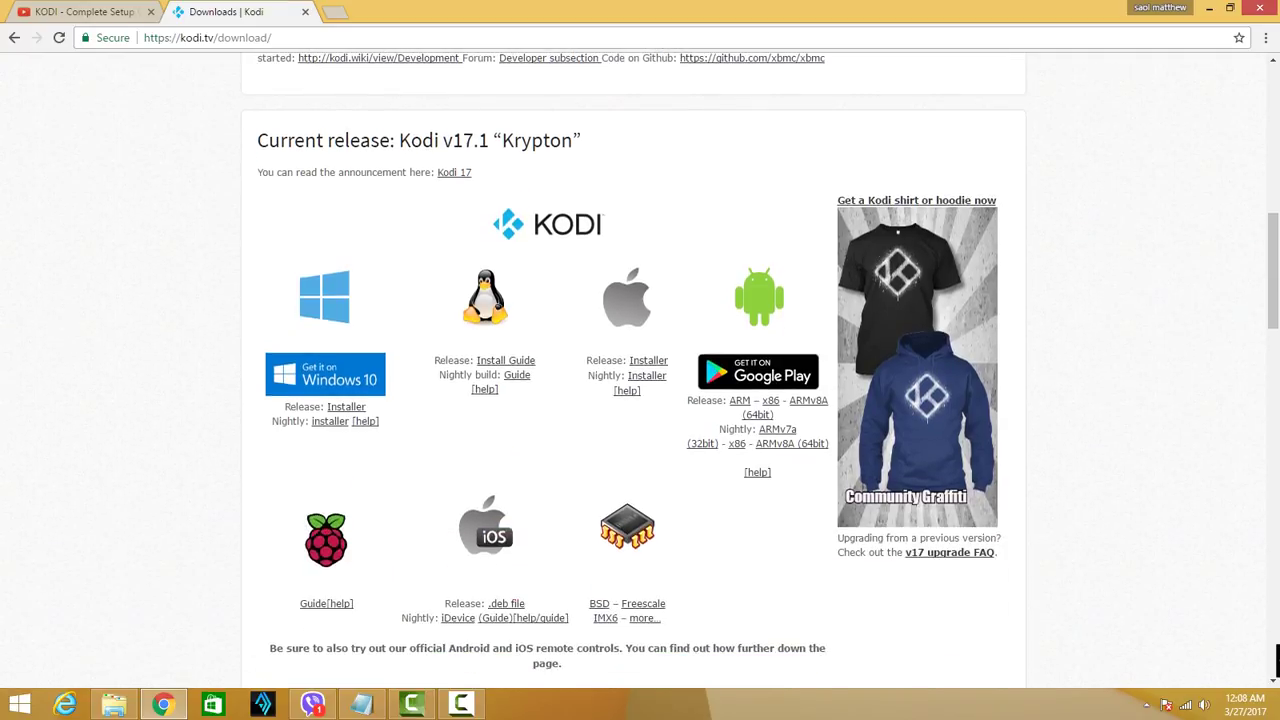
pyautogui.scroll(-4, 1277, 660)
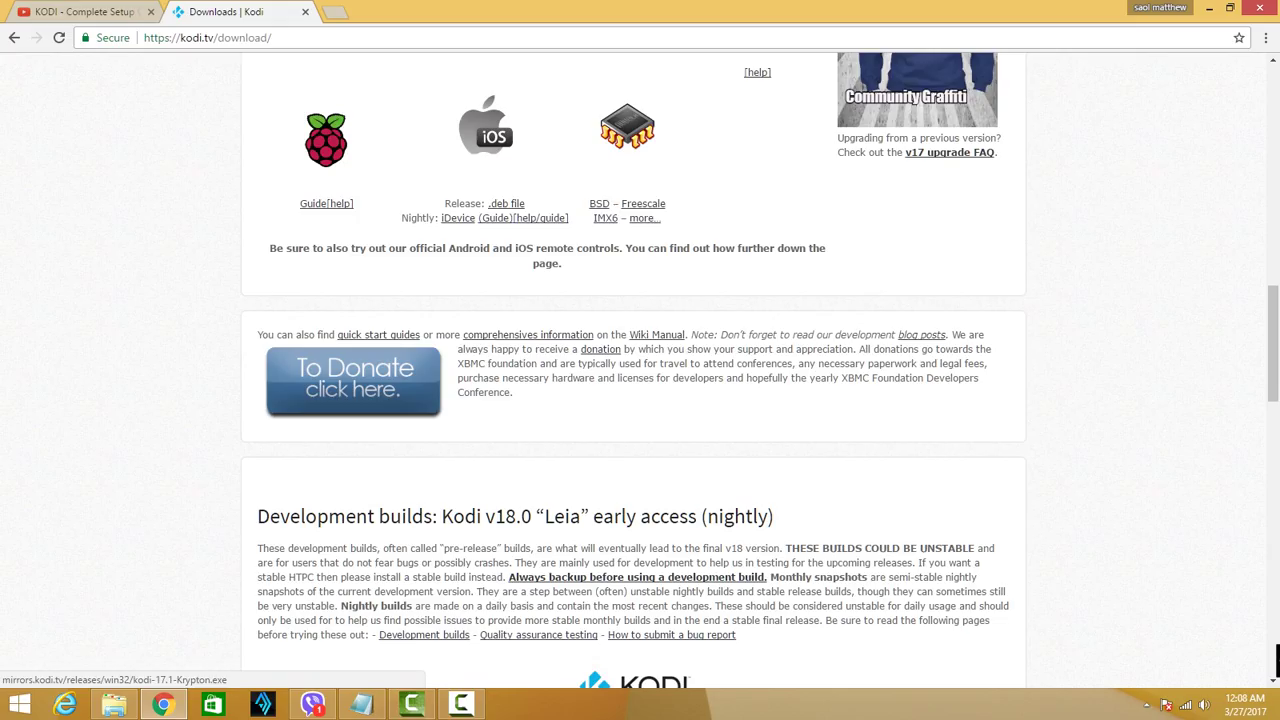
pyautogui.scroll(5, 1277, 660)
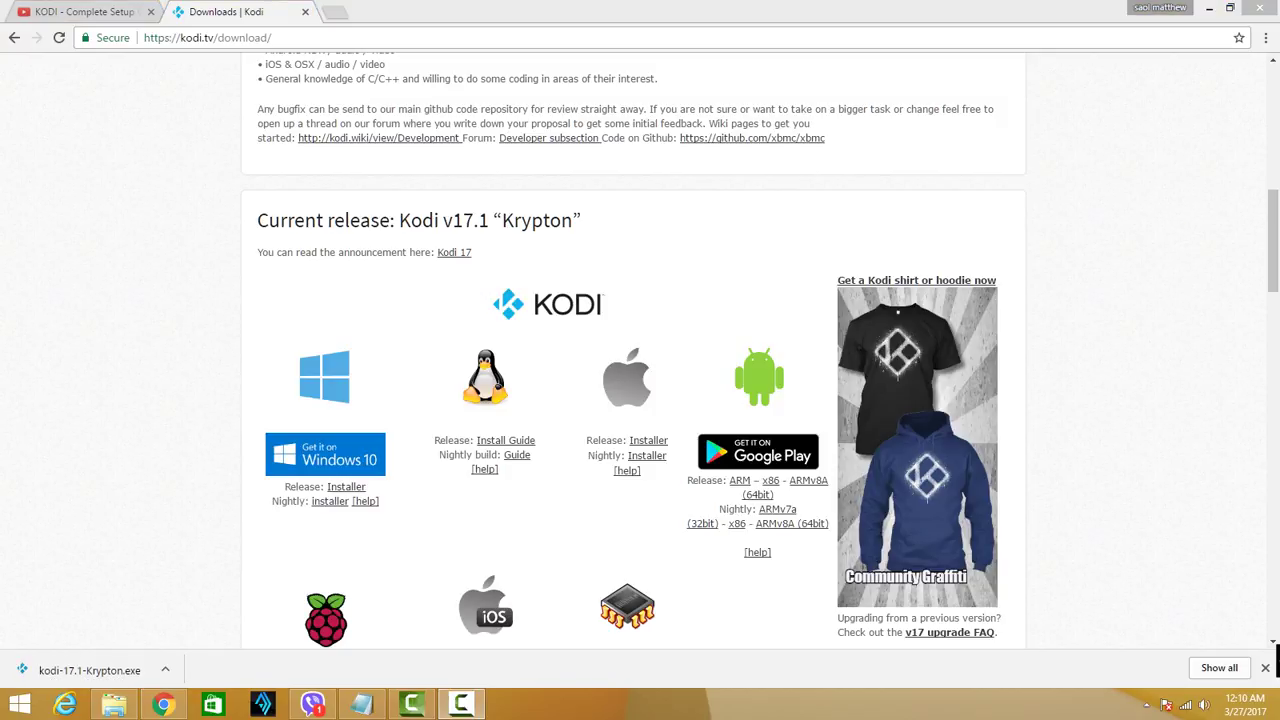
# Step: Run kodi-17.1-Krypton.exe, accept the defaults, overwrite the old install, and finish with Run Kodi ticked
pyautogui.click(90, 670)
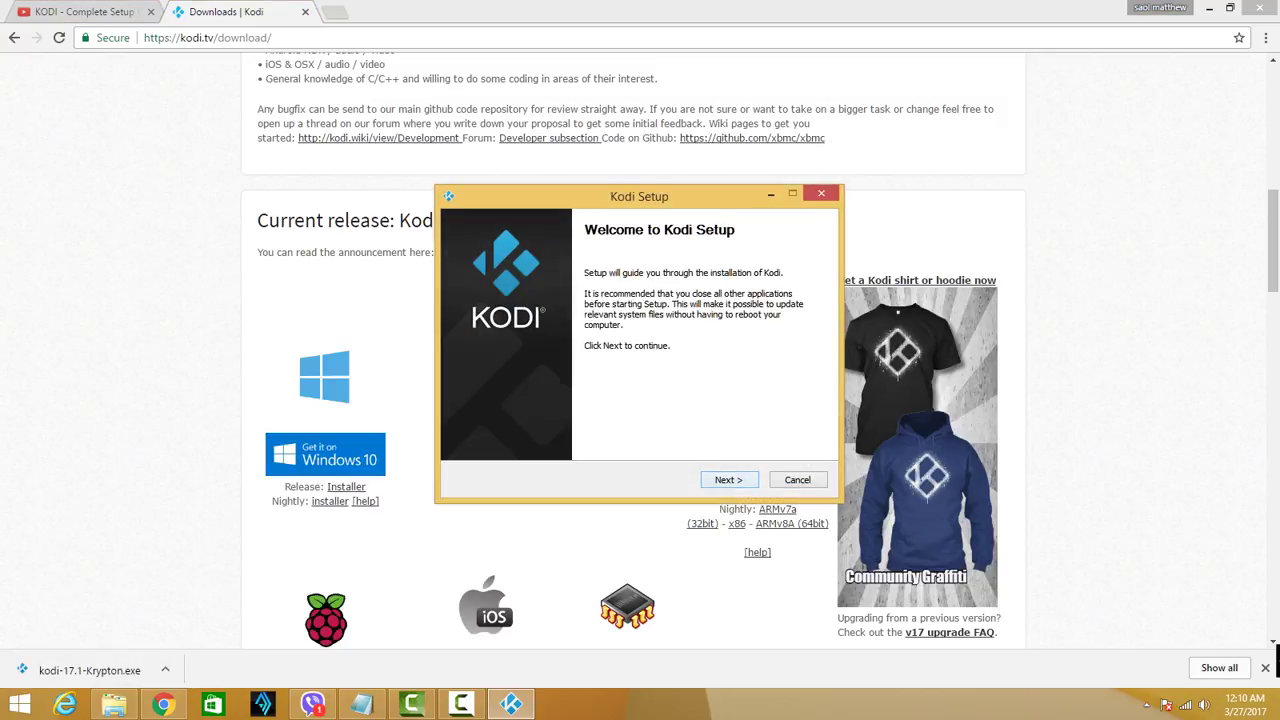
pyautogui.press('Return')
pyautogui.press('Return')
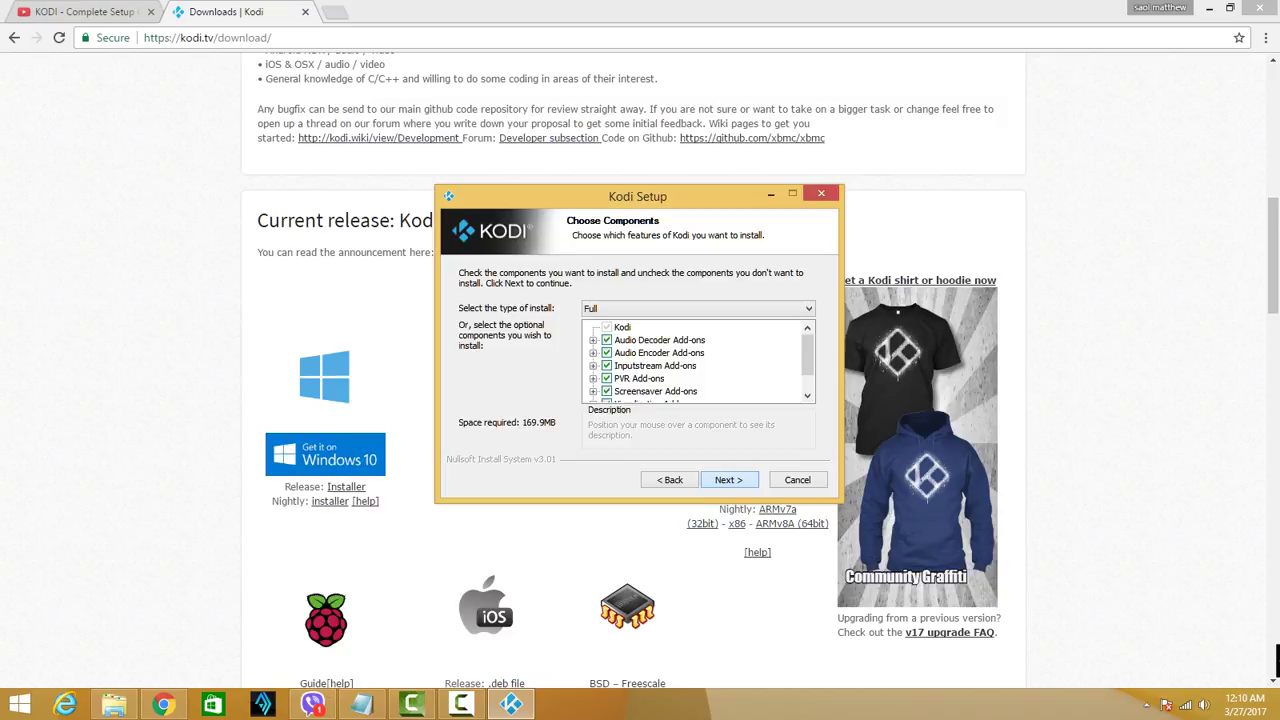
pyautogui.press('Return')
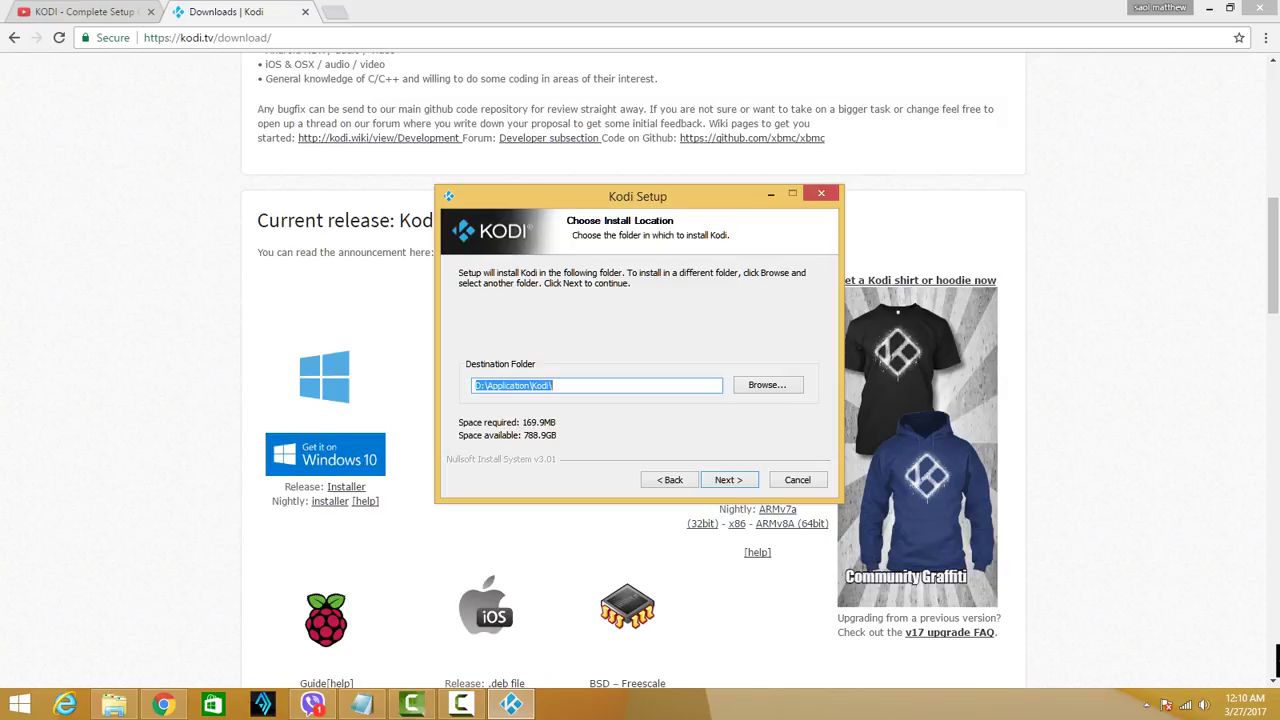
pyautogui.press('Return')
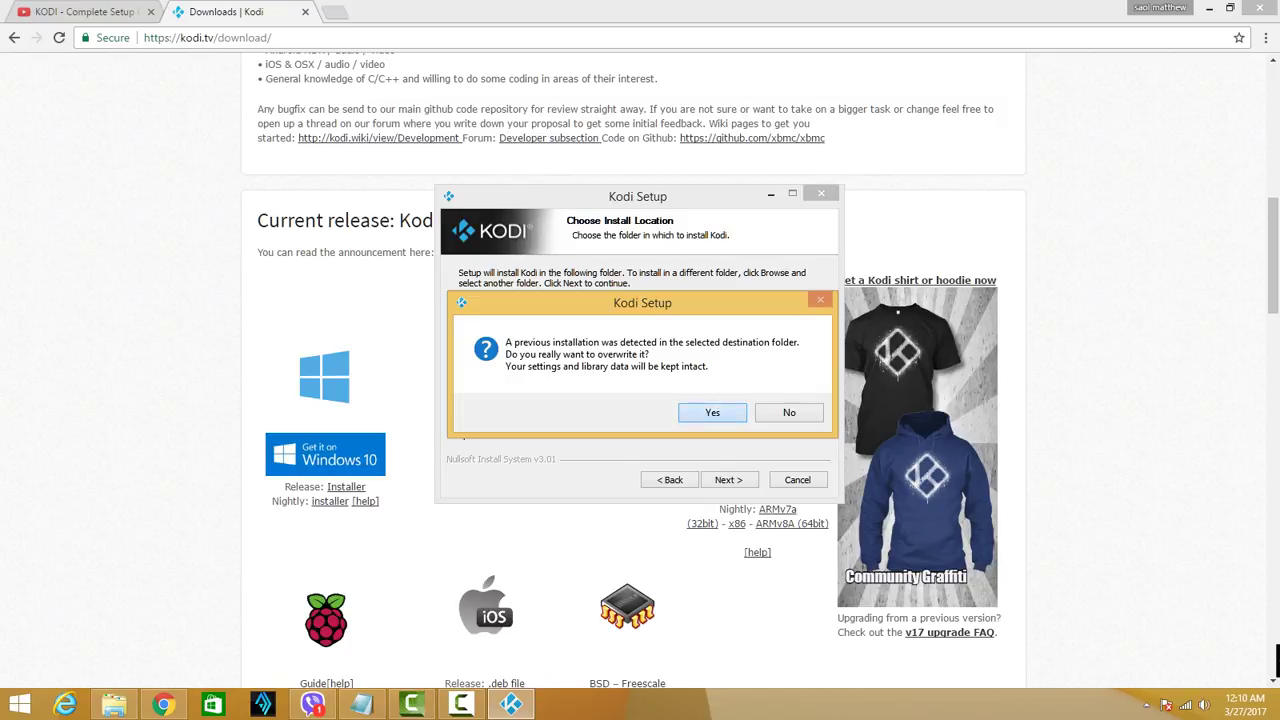
pyautogui.press('Return')
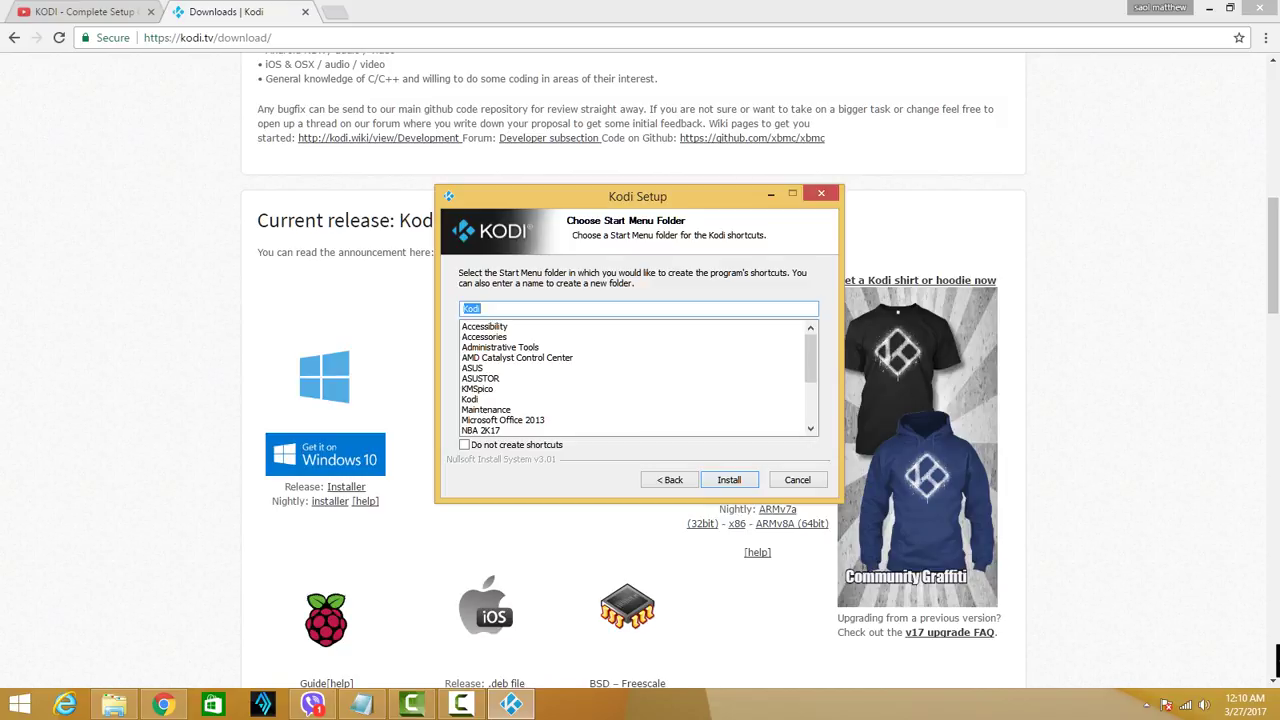
pyautogui.press('Return')
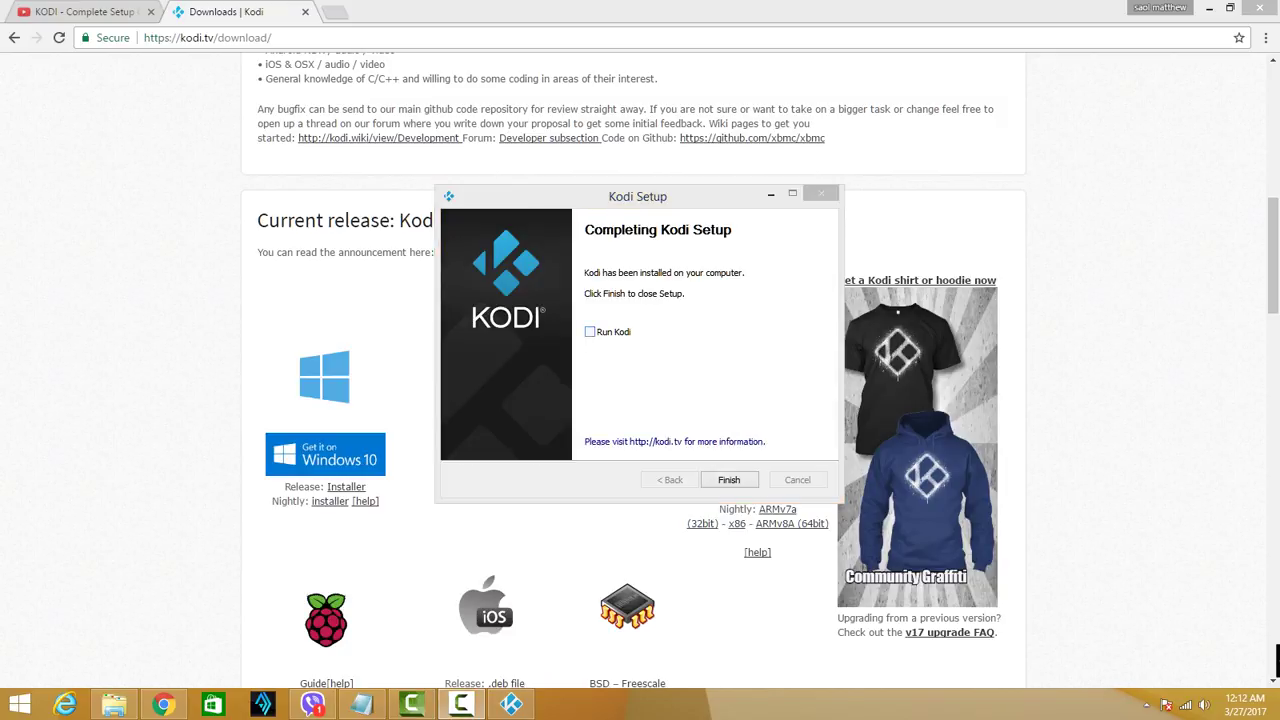
pyautogui.click(590, 331)
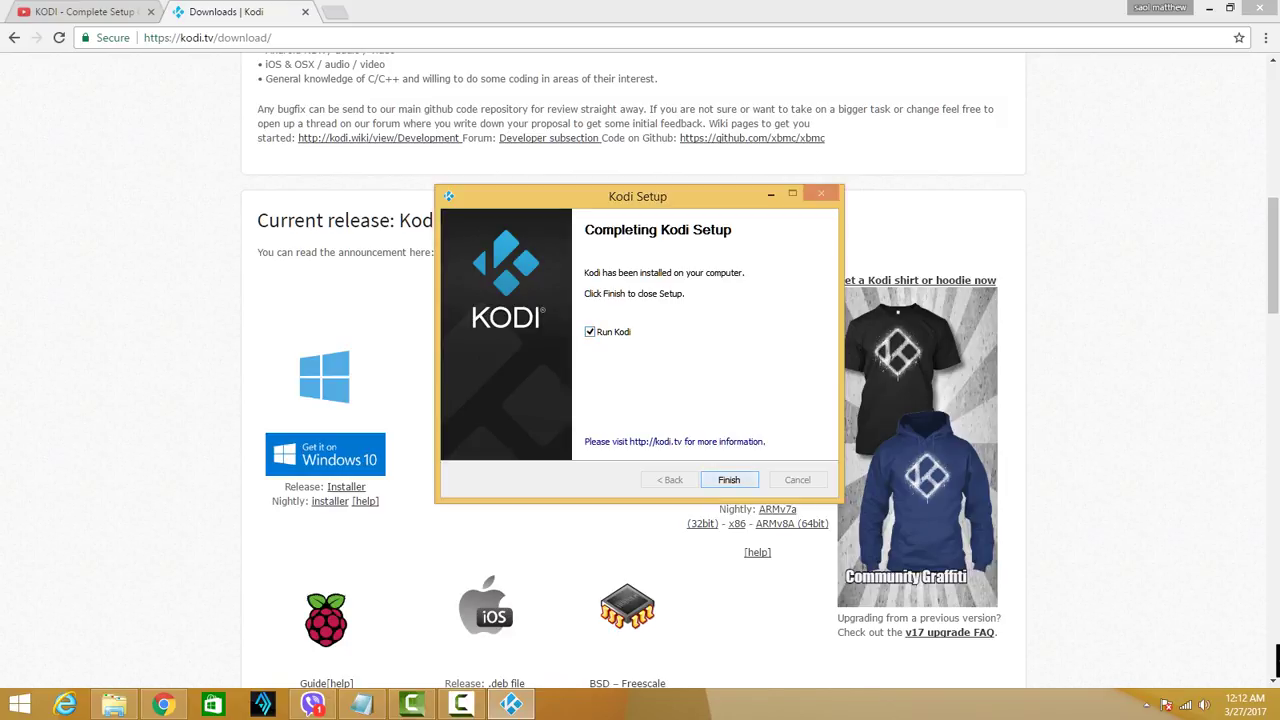
pyautogui.click(729, 480)
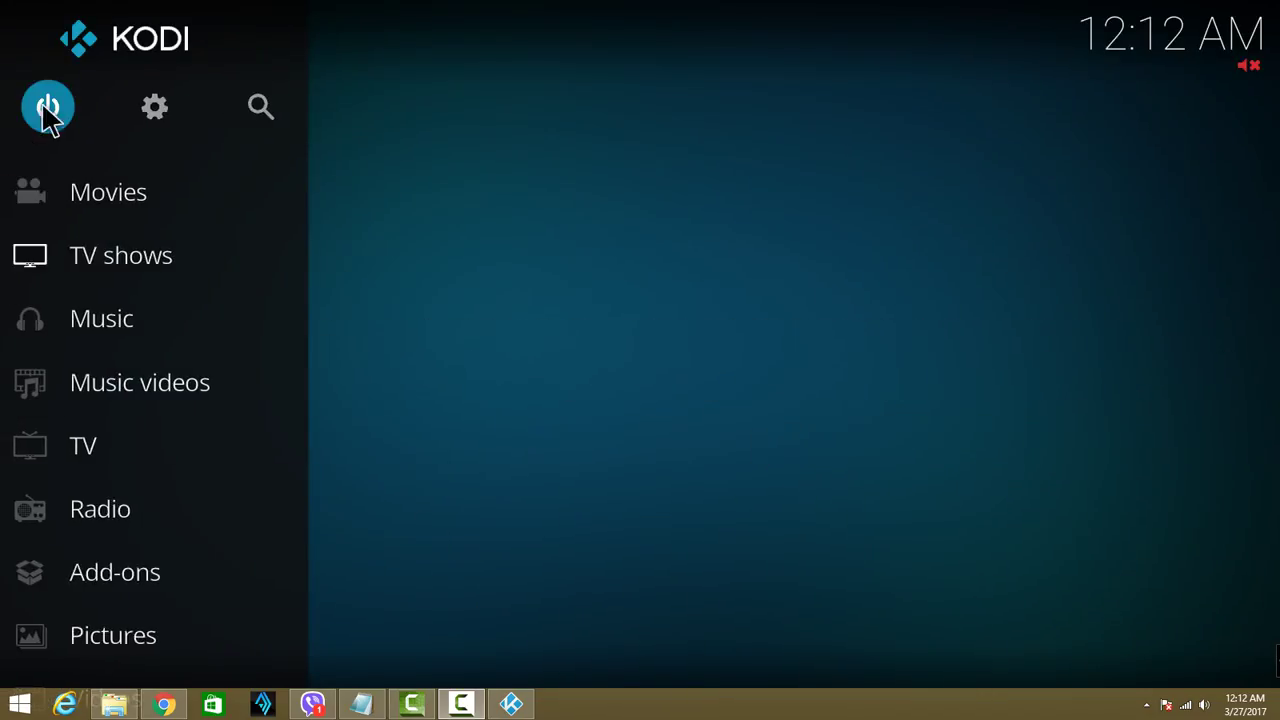
# Step: Open Settings > System information and view the Storage free space for drives C and D
pyautogui.click(168, 124)
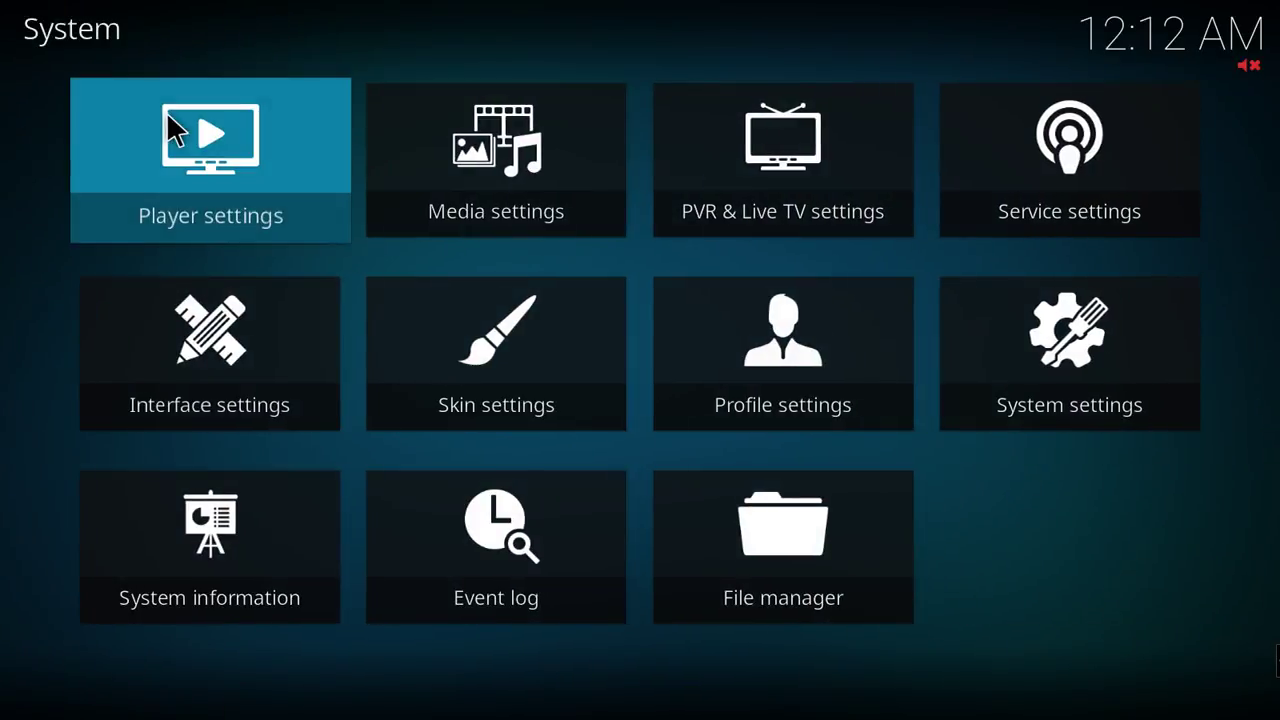
pyautogui.click(241, 566)
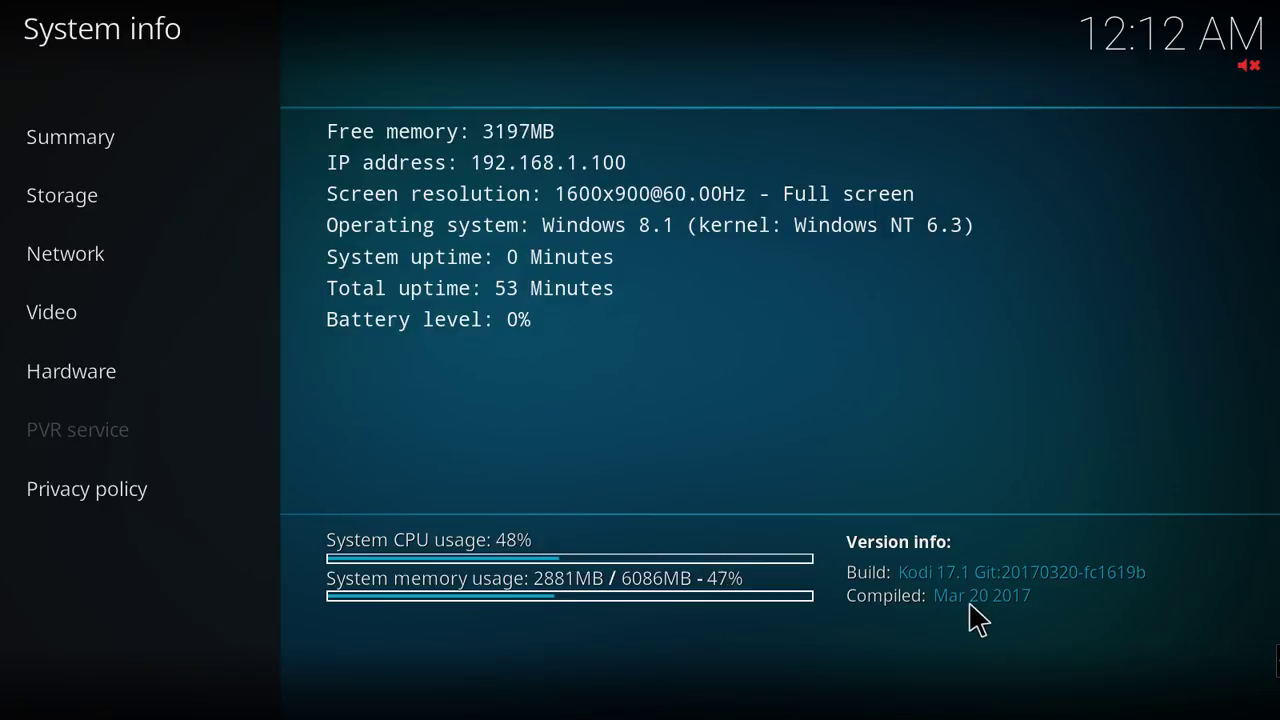
pyautogui.click(203, 206)
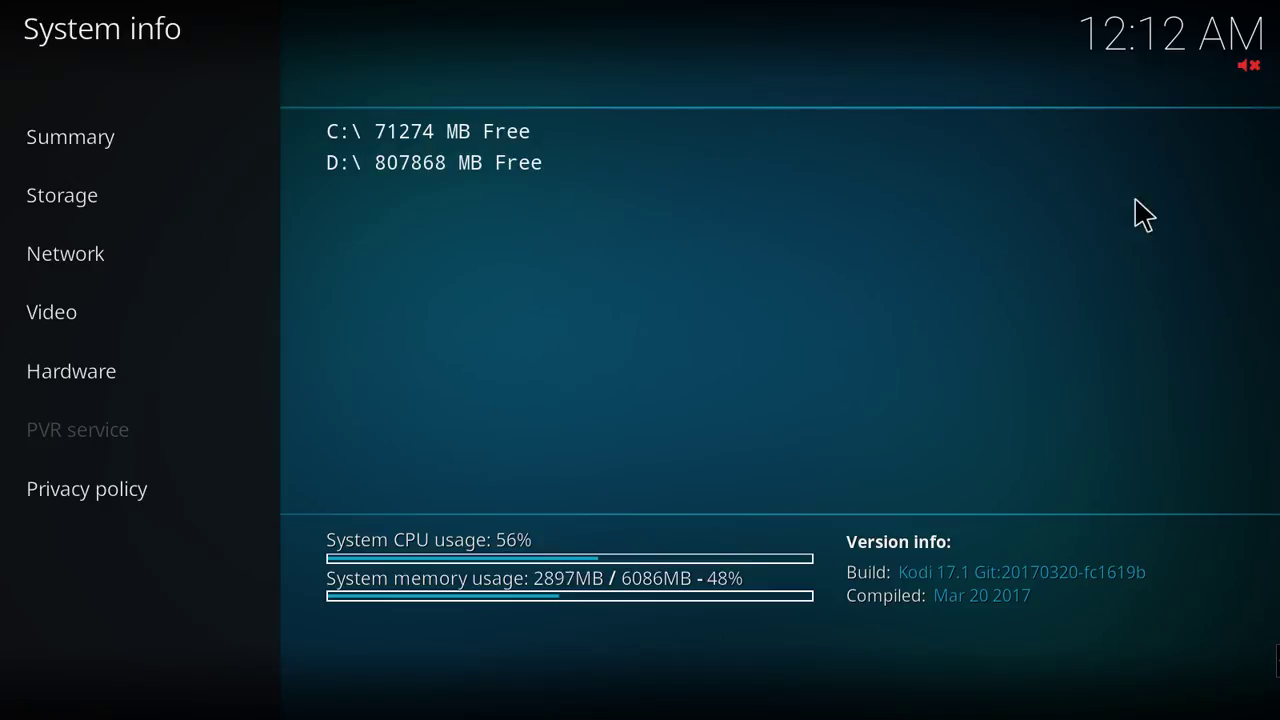